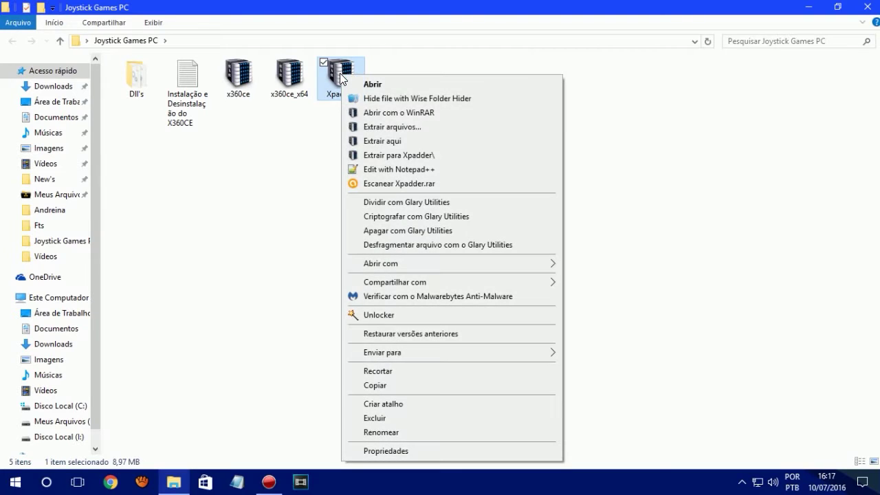
- Extract the Xpadder archive into the current folder and refresh the folder's contents
left_click(400, 140)
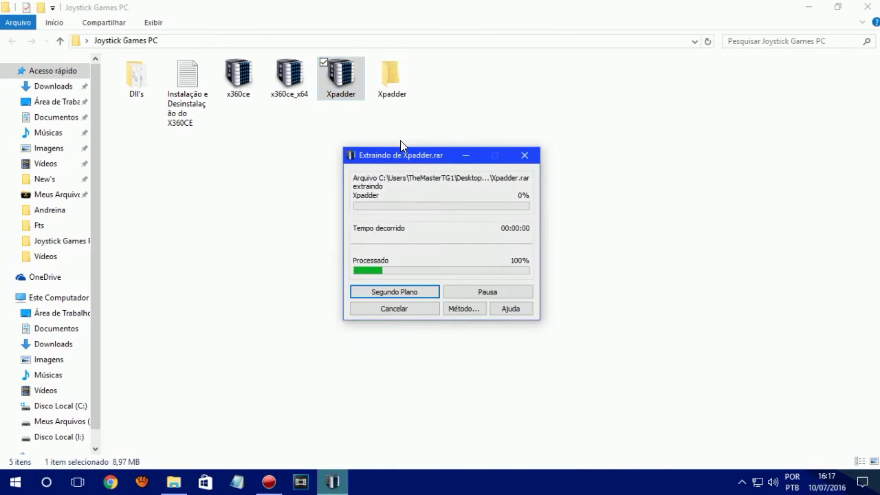
left_click(400, 145)
right_click(381, 143)
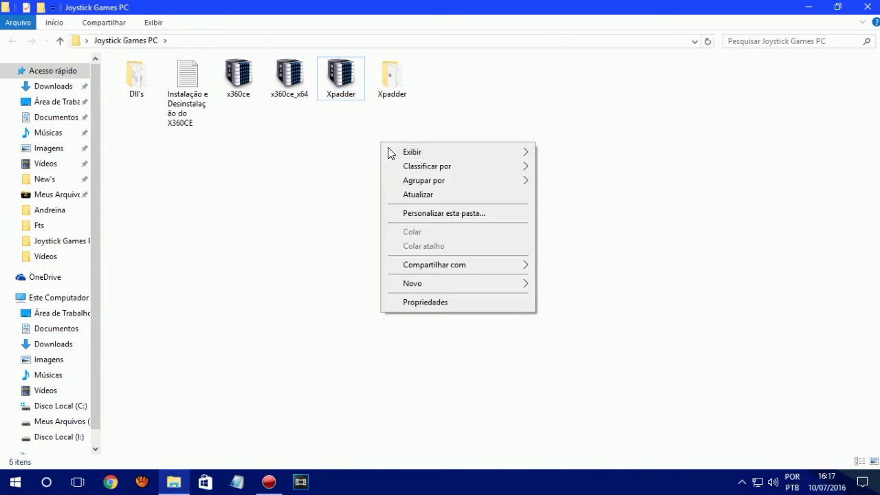
left_click(415, 195)
- Open the extracted Xpadder folder
left_click(186, 103)
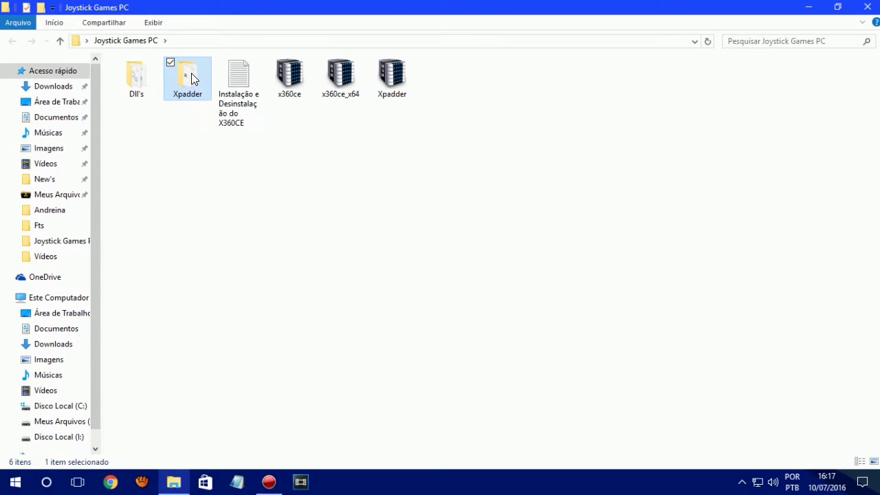
double_click(191, 73)
left_click(264, 163)
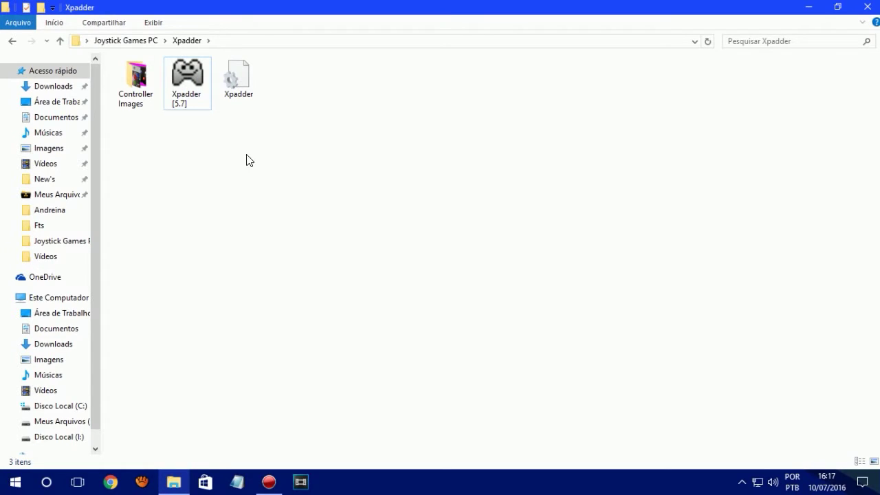
- Disable compatibility mode for the Xpadder [5.7] application, apply it, and try to launch the program
right_click(187, 78)
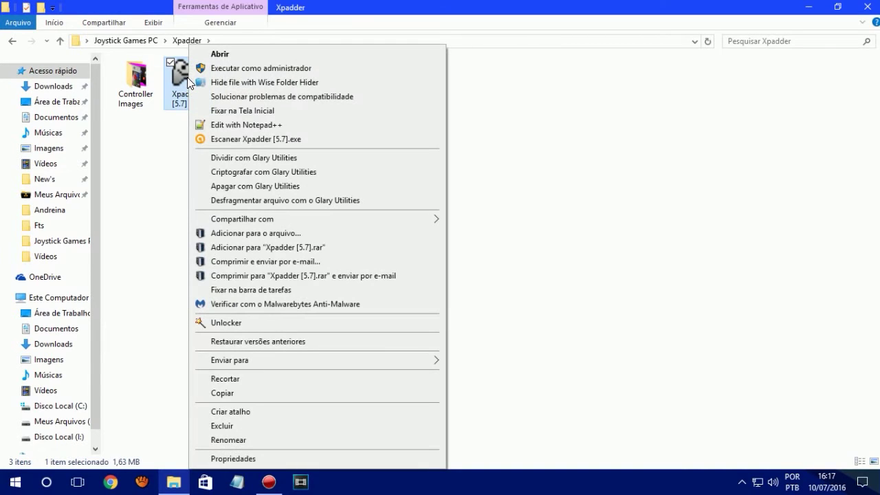
left_click(229, 458)
left_click(244, 110)
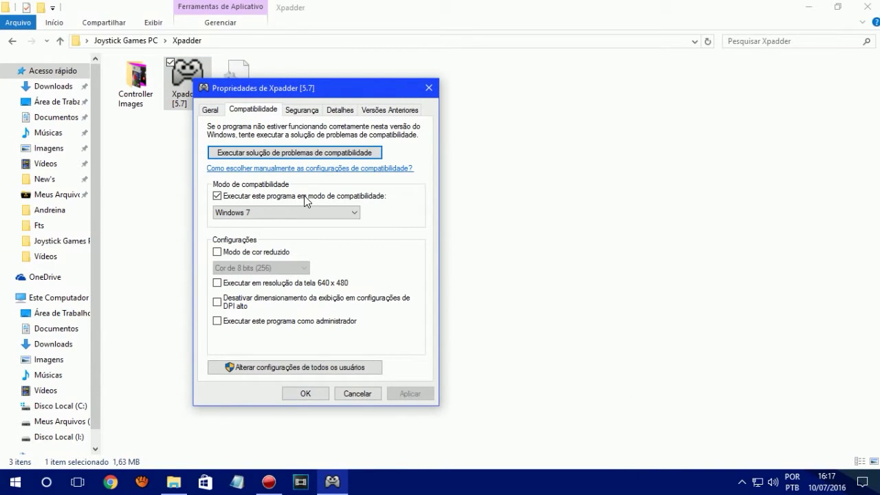
left_click(251, 210)
left_click(251, 210)
left_click(254, 198)
left_click(411, 394)
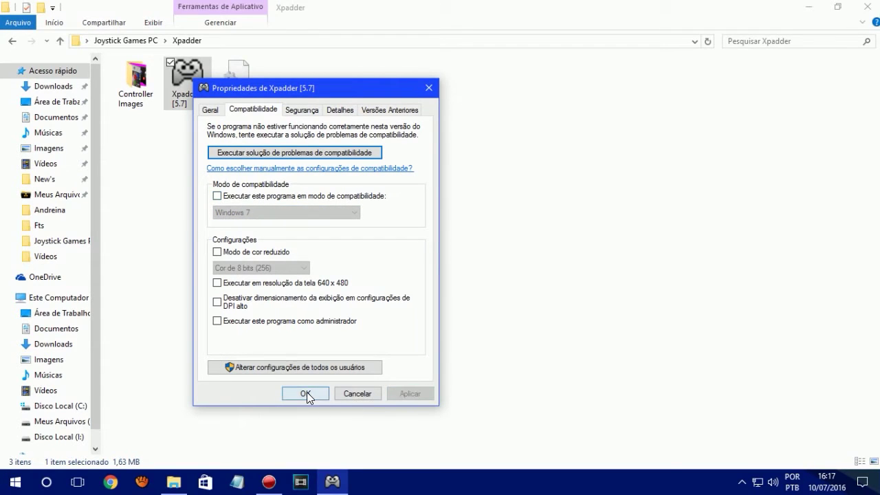
left_click(307, 392)
double_click(179, 59)
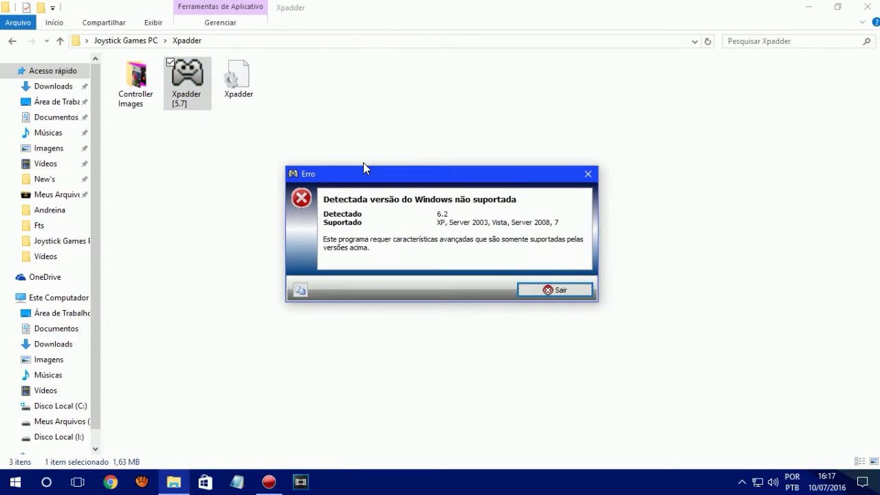
left_click(548, 294)
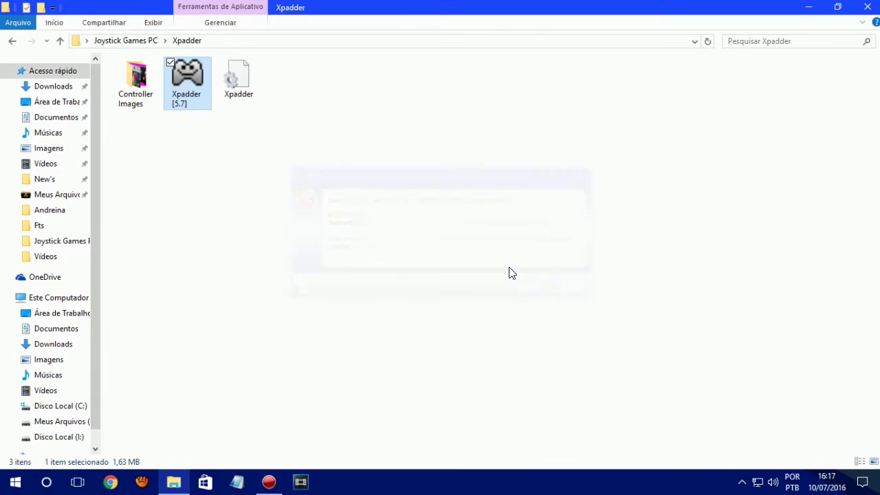
- Set the Xpadder [5.7] application to run in compatibility mode for Windows 7 and apply the change
right_click(181, 83)
left_click(257, 455)
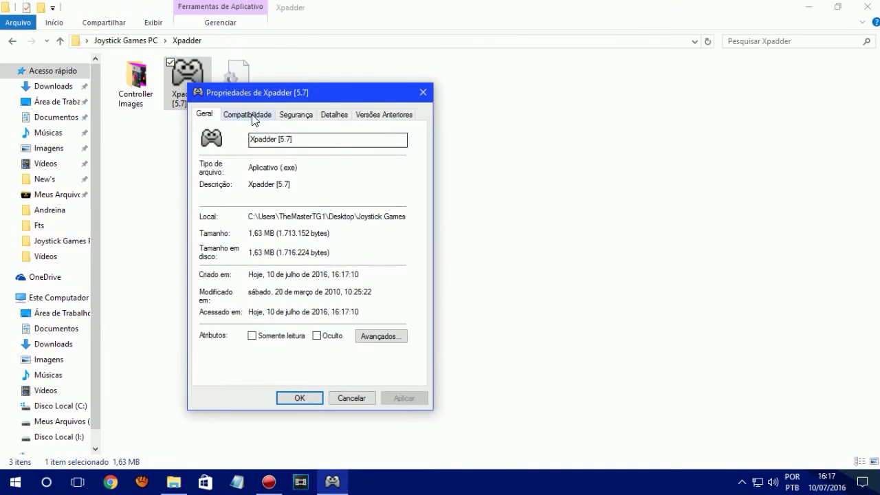
left_click(249, 115)
left_click(233, 200)
left_click(403, 398)
left_click(297, 398)
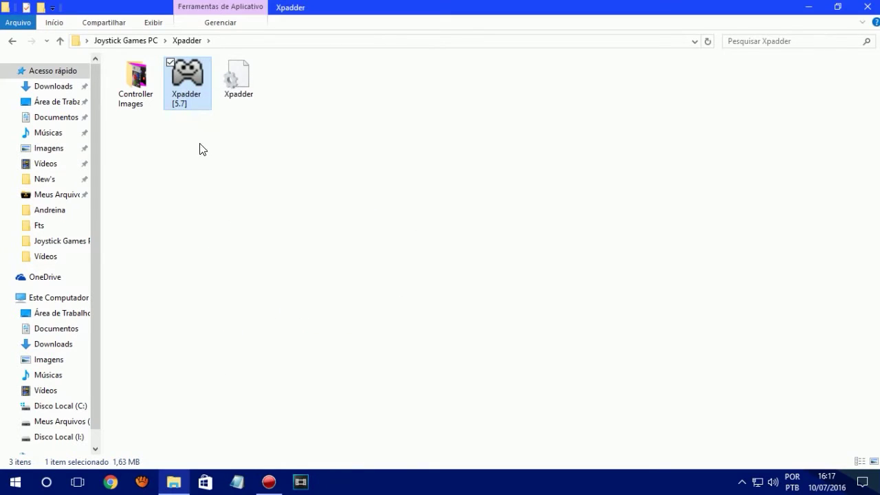
- Launch Xpadder [5.7] and accept its risk, licensing and copyright notices
double_click(187, 73)
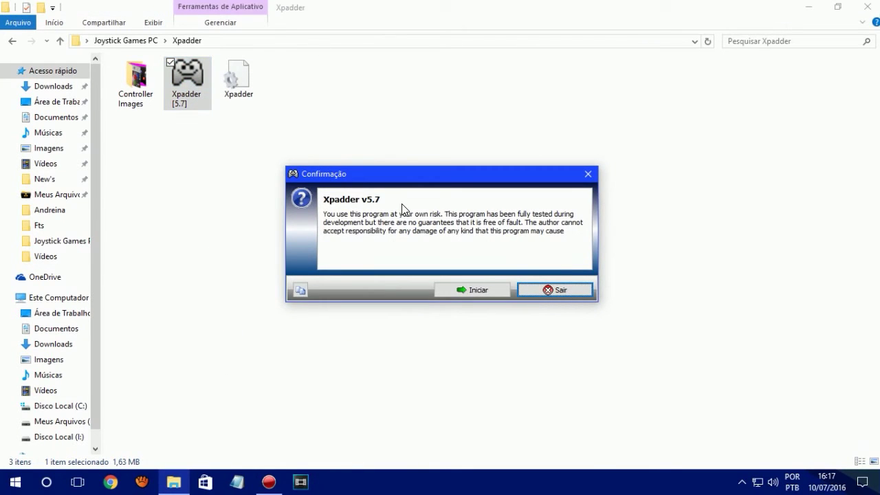
left_click(481, 288)
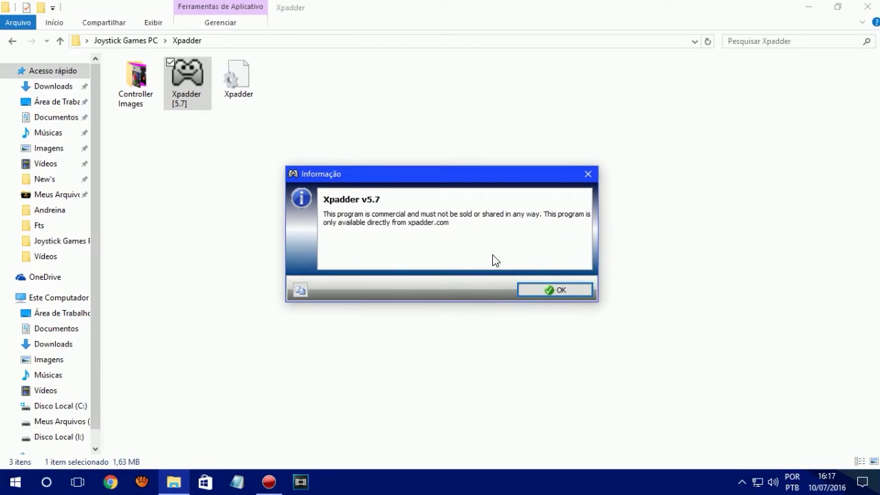
left_click(558, 290)
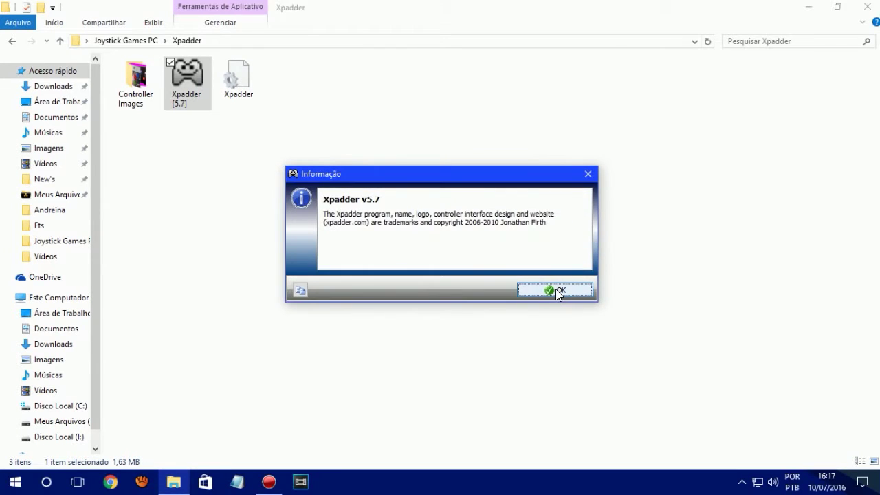
left_click(555, 289)
- Choose Português (Brasileiro) as the interface language and start the program
left_click(351, 227)
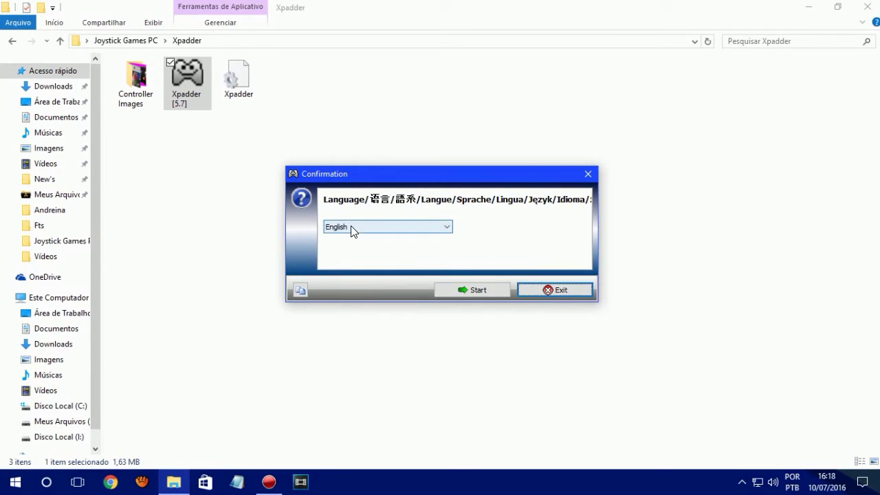
scroll(414, 275, "down", 2)
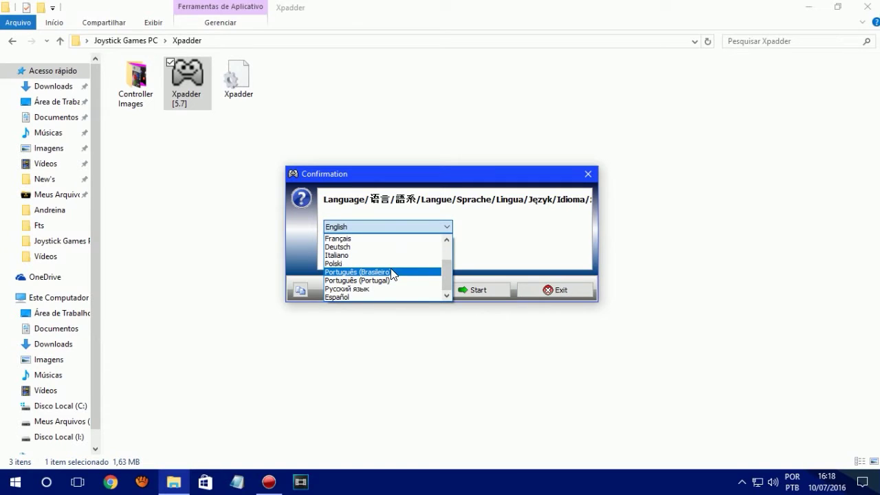
left_click(387, 275)
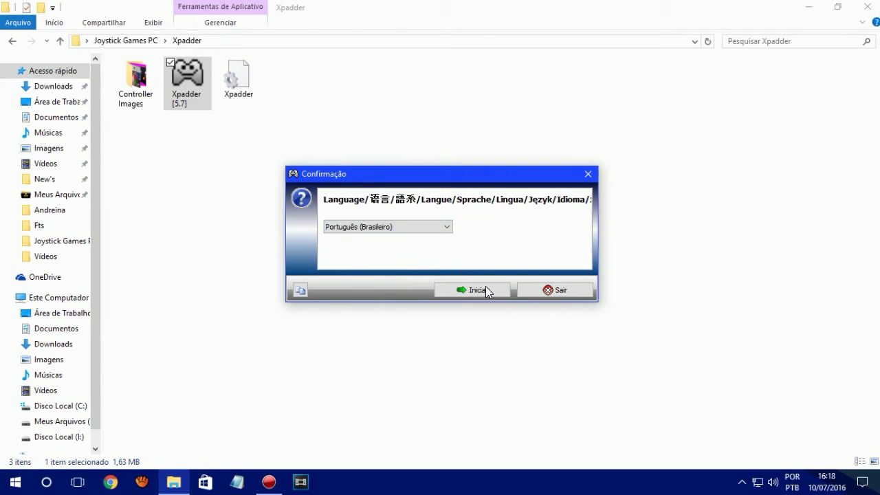
left_click(486, 288)
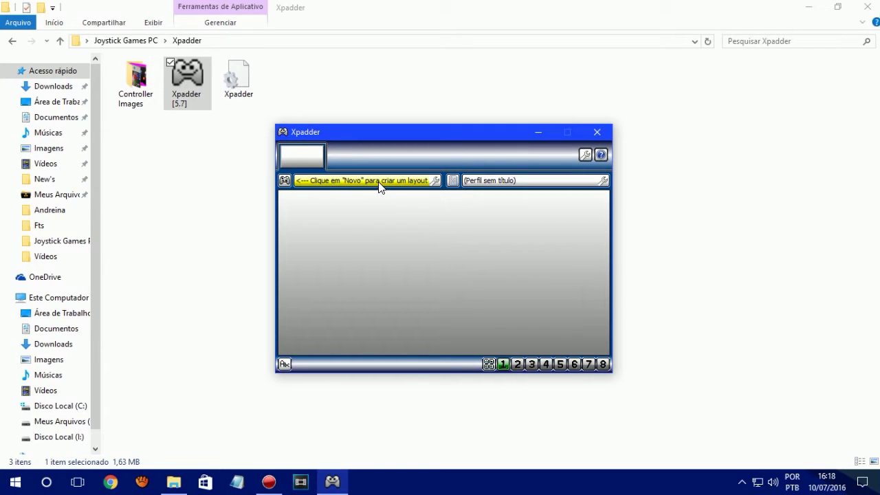
- Create a new controller layout and load the Sony_PlayStation_Black picture from Controller Images as its background
left_click(338, 179)
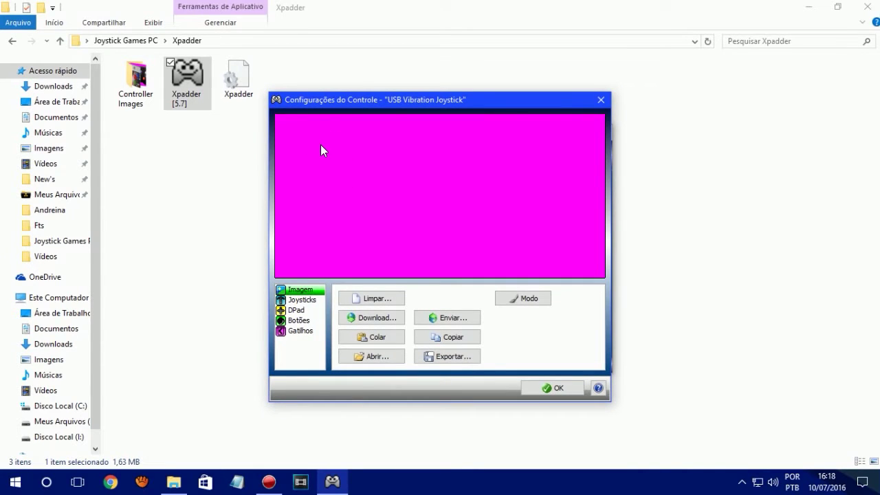
left_click(393, 356)
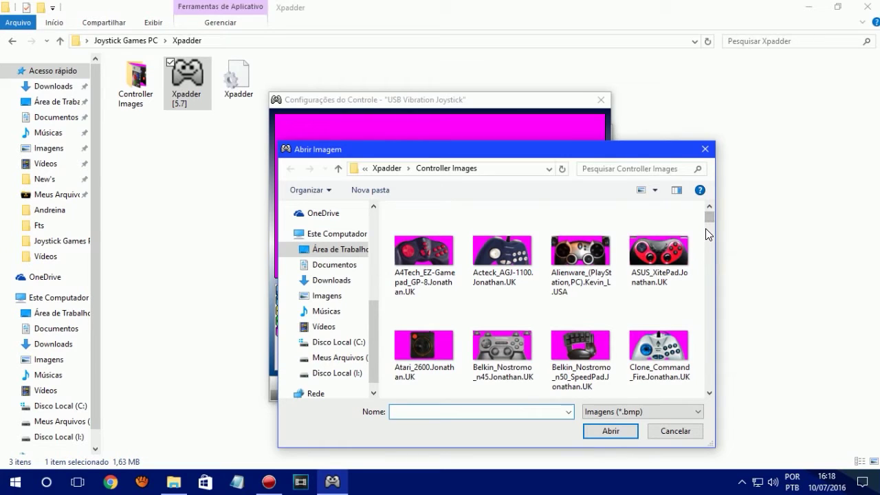
left_click_drag(711, 216, 702, 359)
left_click(583, 230)
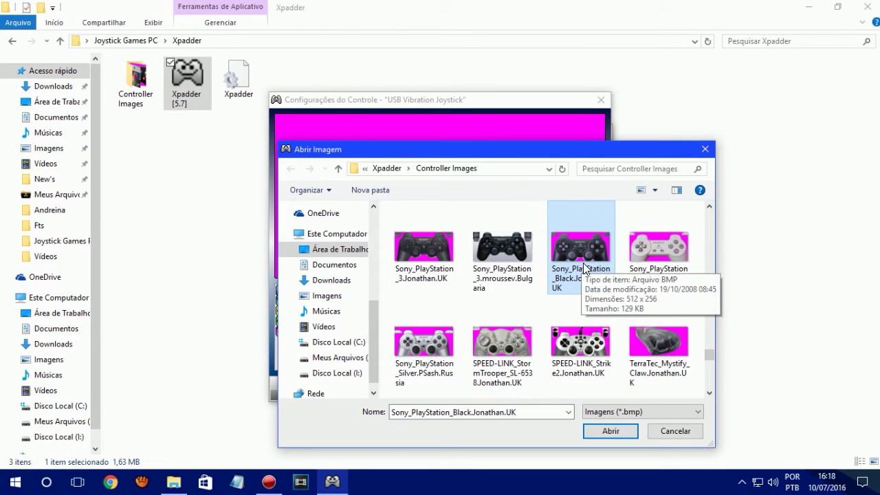
left_click(610, 431)
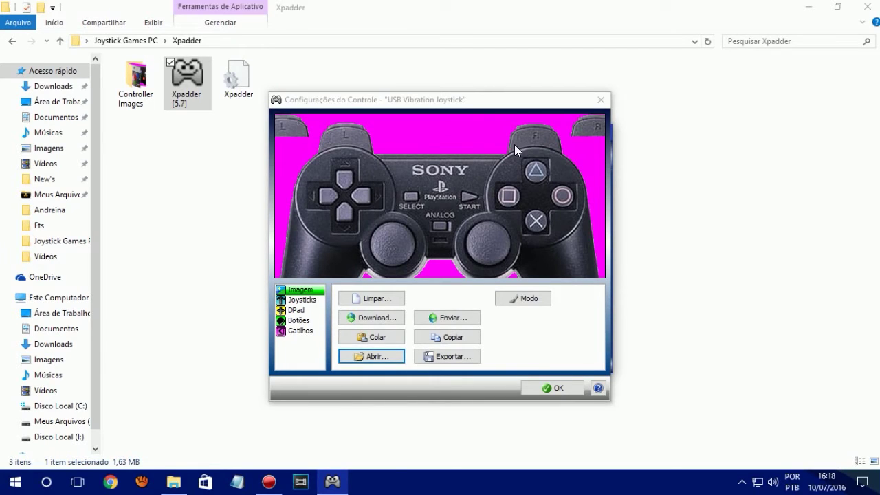
- Enable both joysticks, detect their axes, and place their markers over the two analog sticks in the picture
left_click(306, 301)
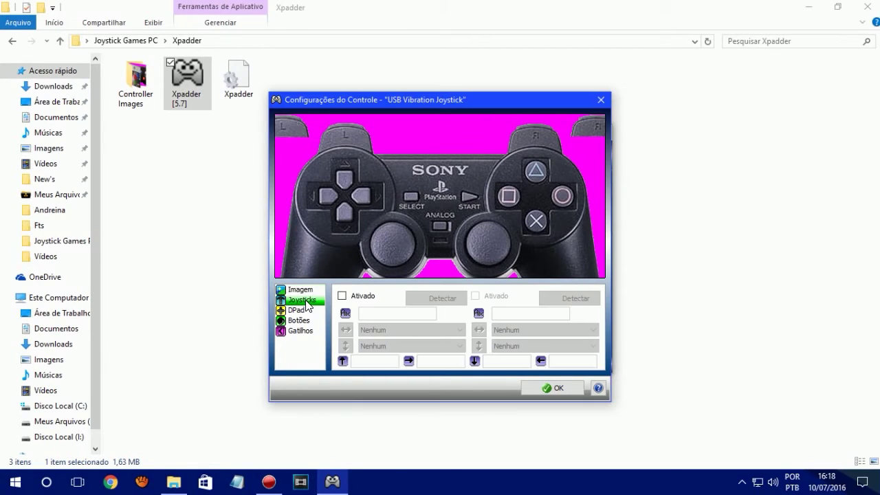
left_click(341, 296)
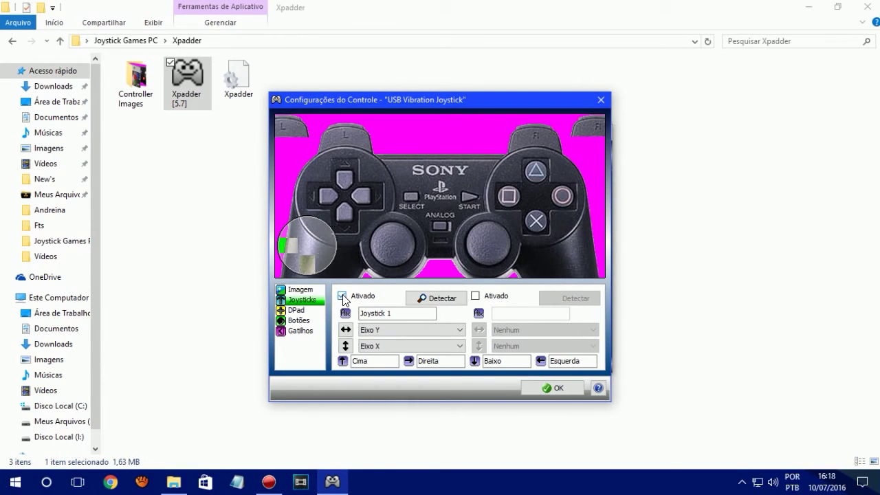
left_click_drag(293, 245, 382, 246)
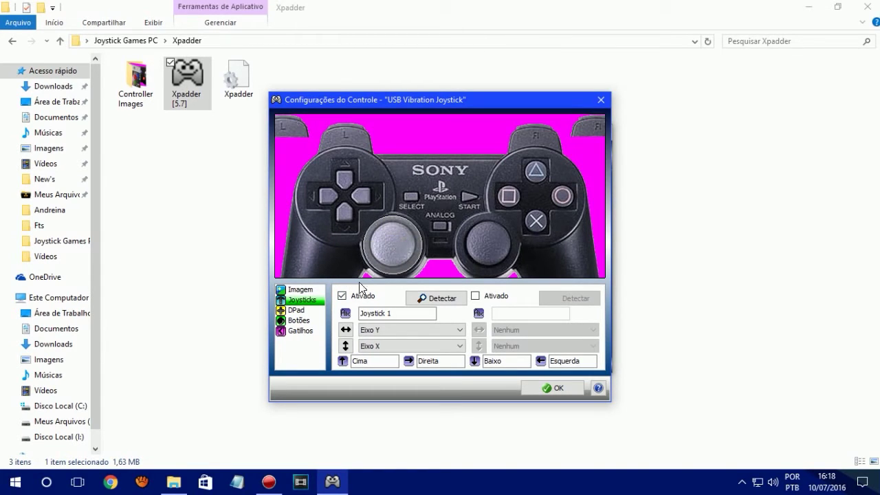
left_click(474, 296)
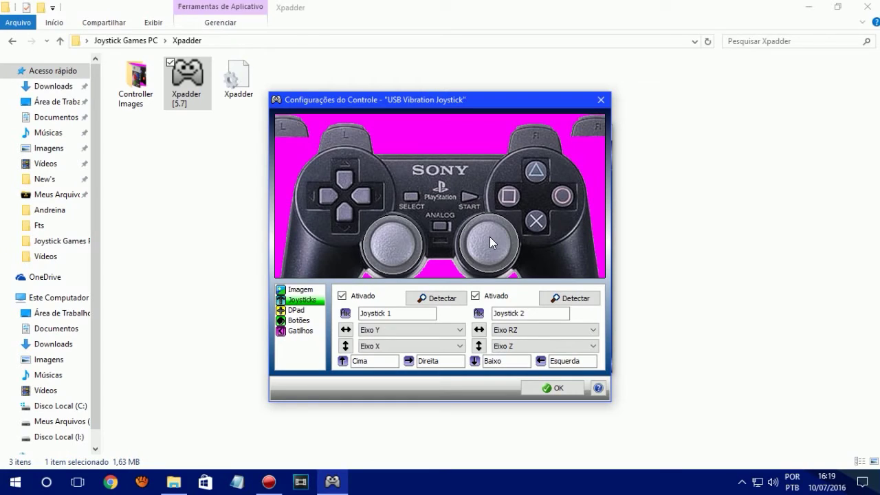
- Enable the DPad, detect its four directions, and place its marker over the directional pad in the picture
left_click(301, 312)
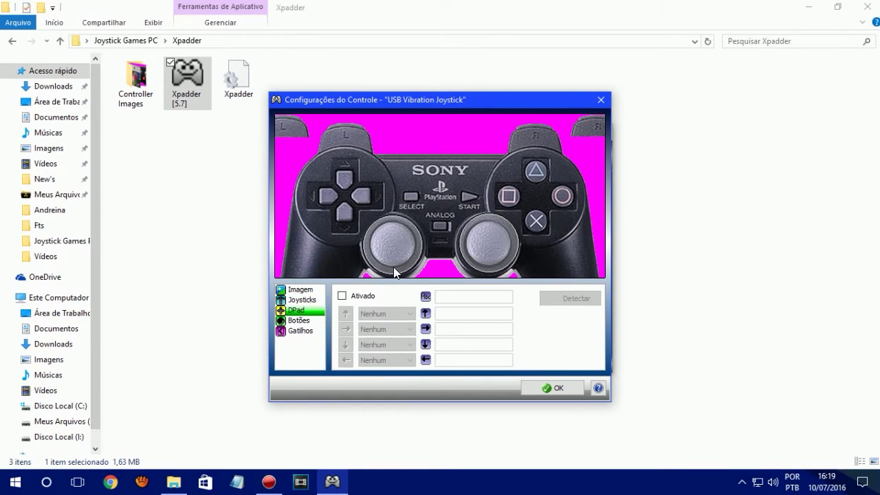
left_click(342, 296)
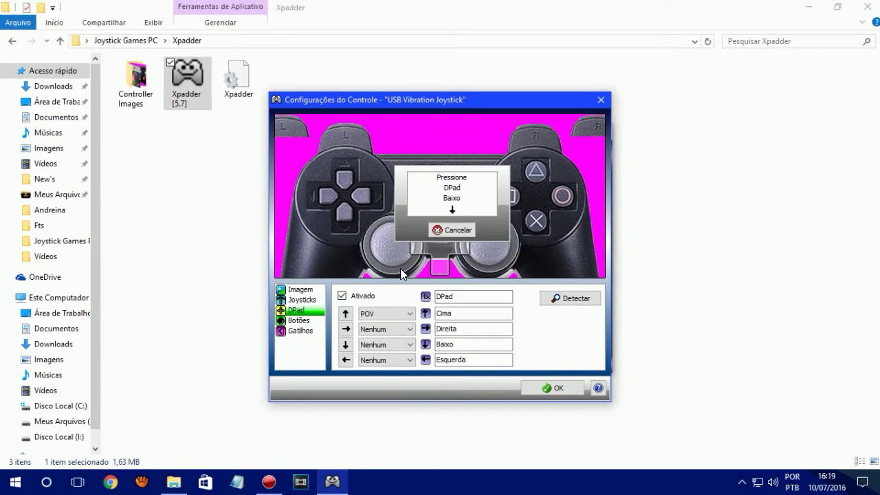
left_click_drag(457, 255, 350, 195)
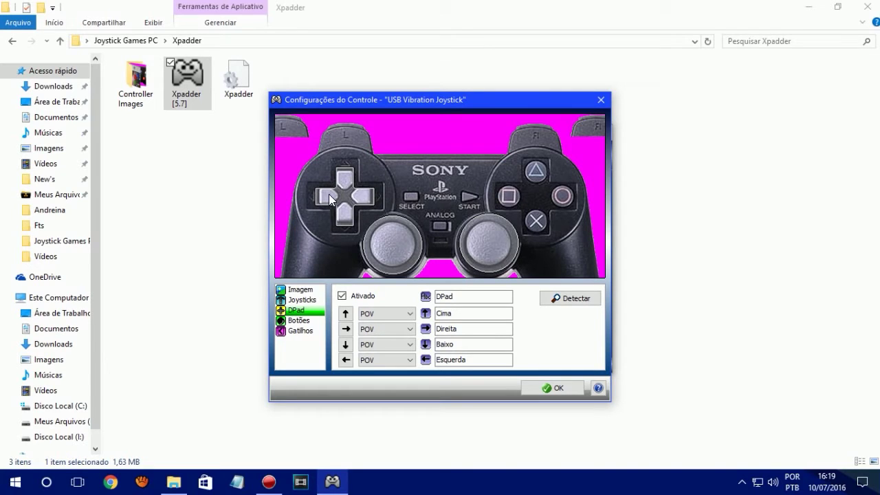
- Add the controller's SELECT, START and cross buttons to the layout, placing each marker over its button in the picture
left_click(309, 322)
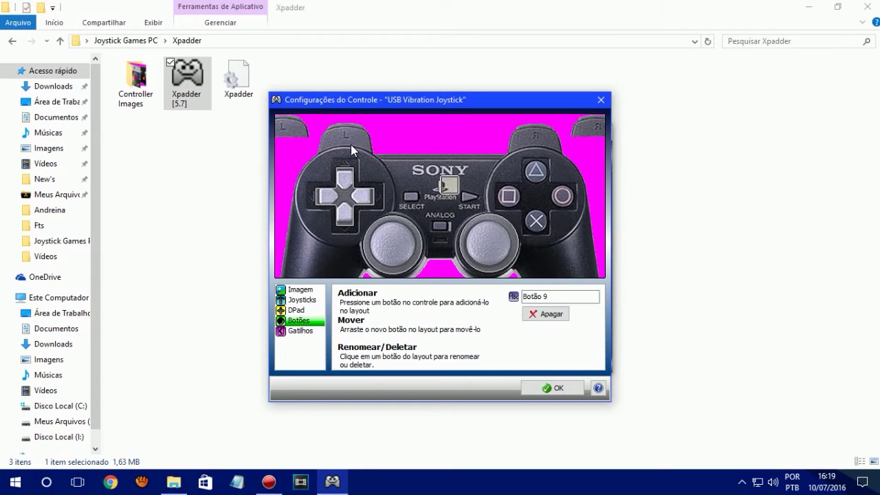
left_click_drag(445, 186, 411, 200)
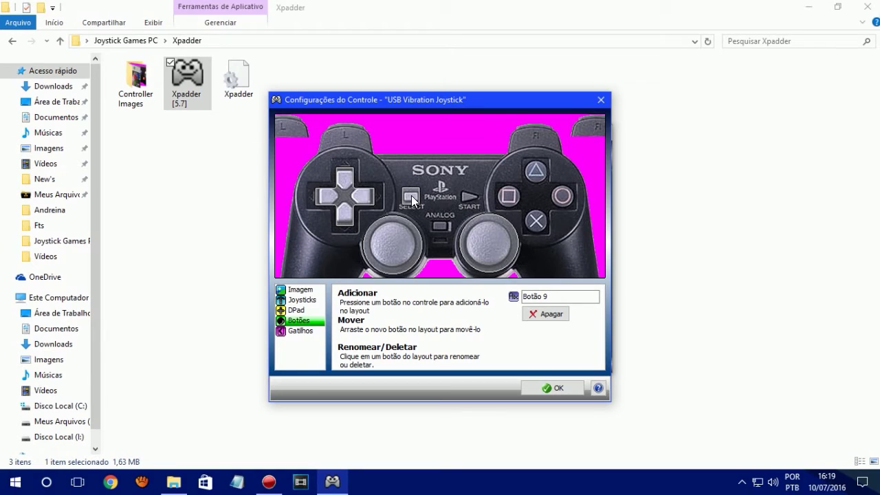
left_click_drag(462, 187, 465, 199)
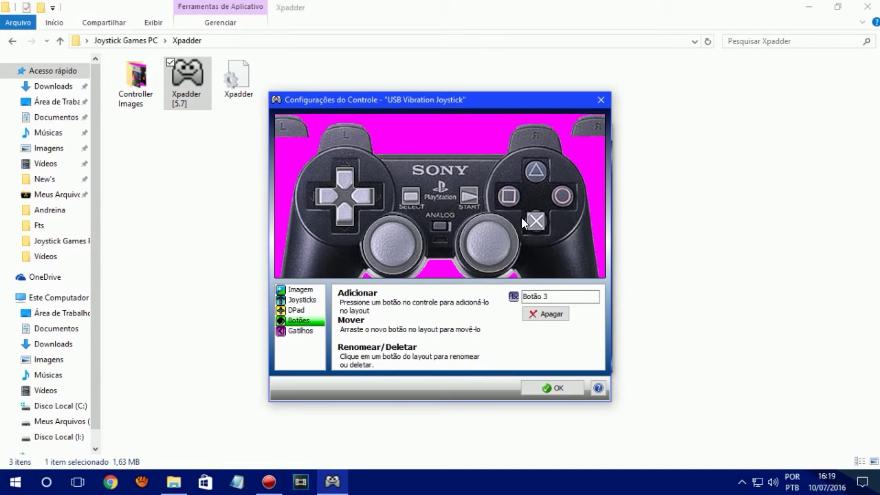
- Place the markers of the square, triangle and circle buttons over their symbols in the picture
left_click_drag(349, 190, 505, 199)
left_click(302, 183)
left_click_drag(521, 171, 537, 173)
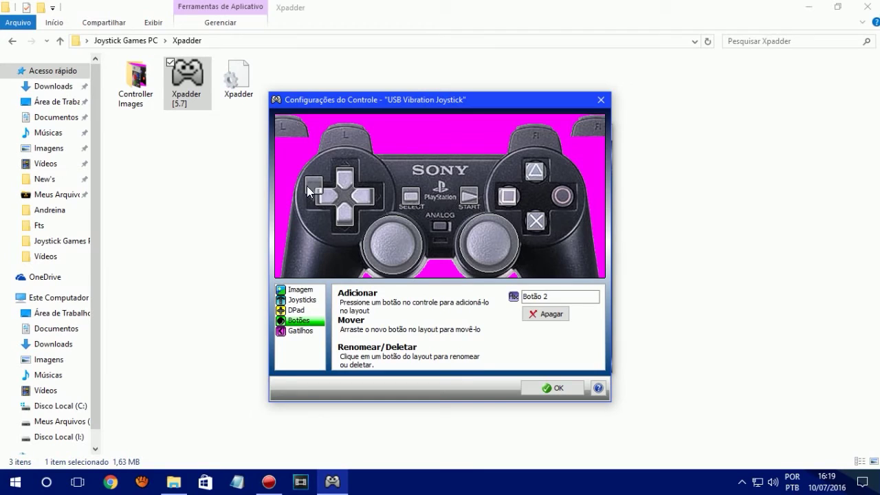
left_click_drag(315, 184, 538, 188)
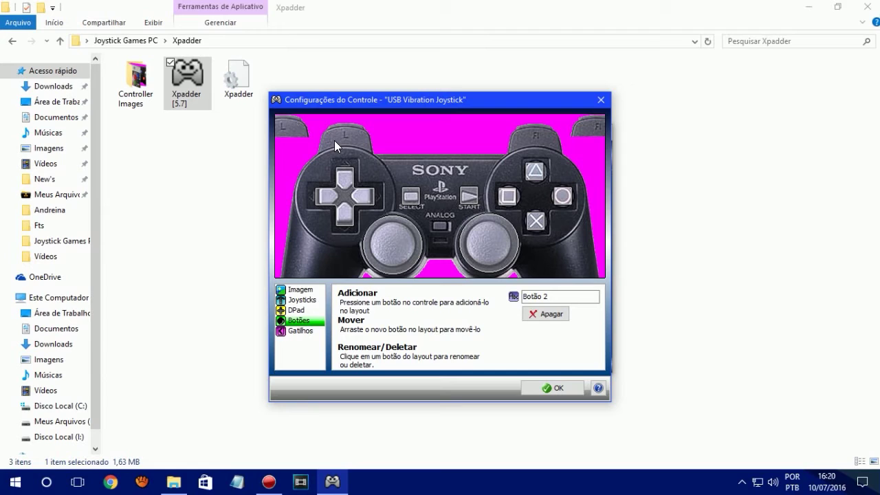
- Place the markers of the four shoulder buttons over the two L and two R buttons in the picture, and accept the controller layout
left_click_drag(372, 185, 353, 135)
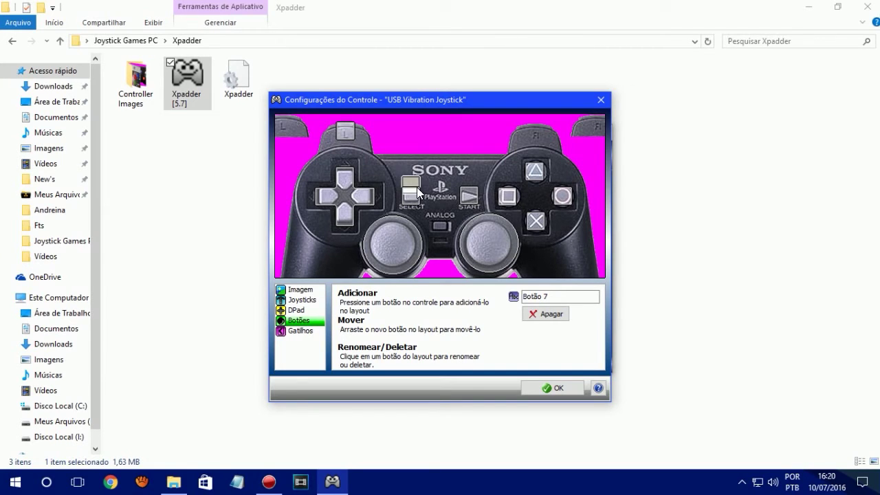
left_click_drag(406, 180, 288, 124)
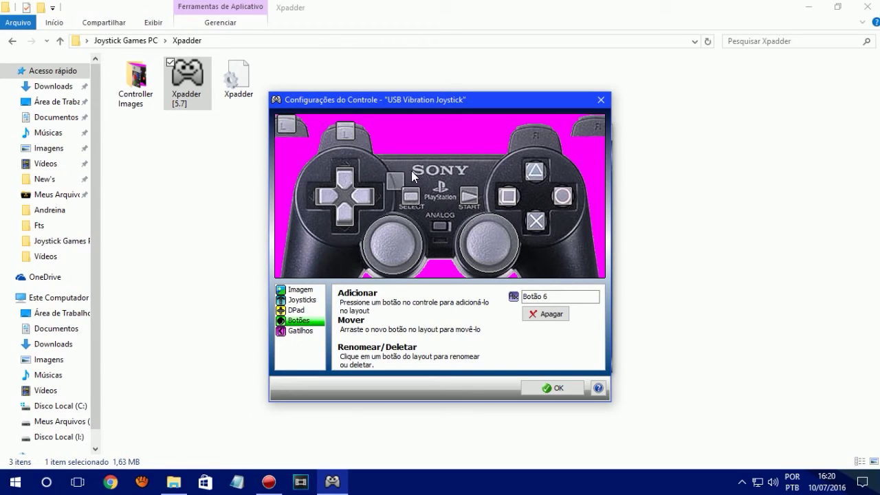
left_click_drag(434, 184, 598, 116)
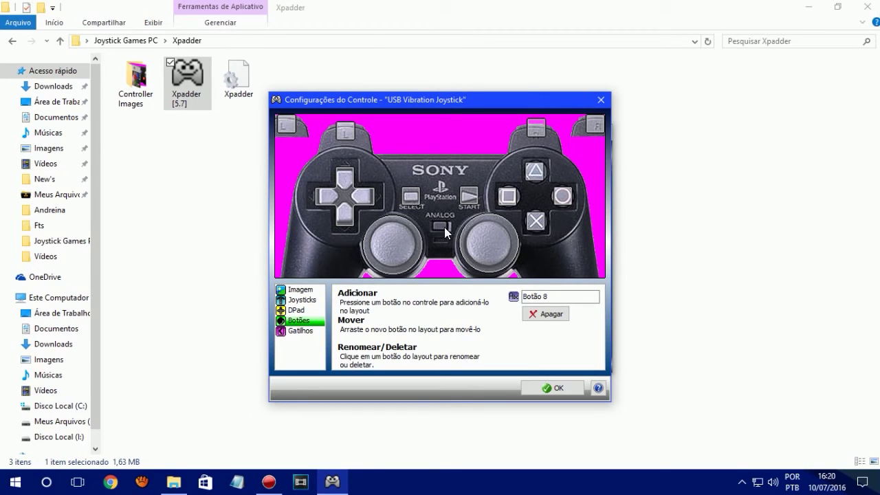
left_click(303, 331)
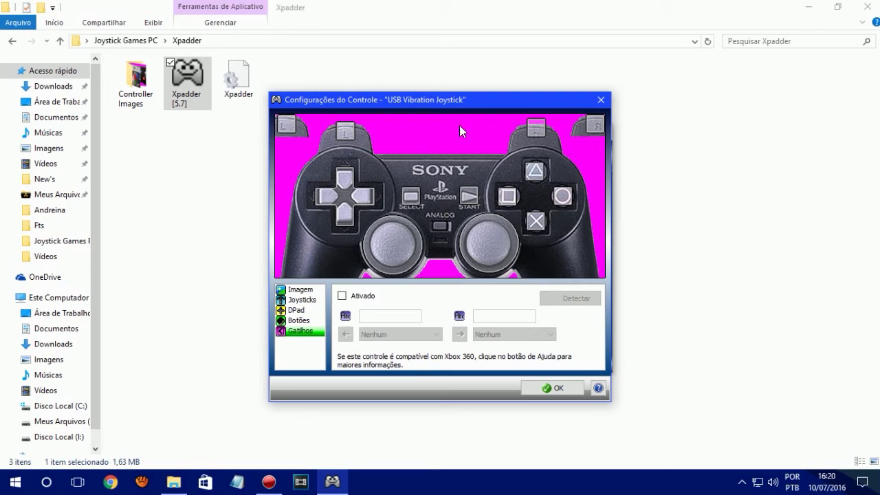
left_click(535, 131)
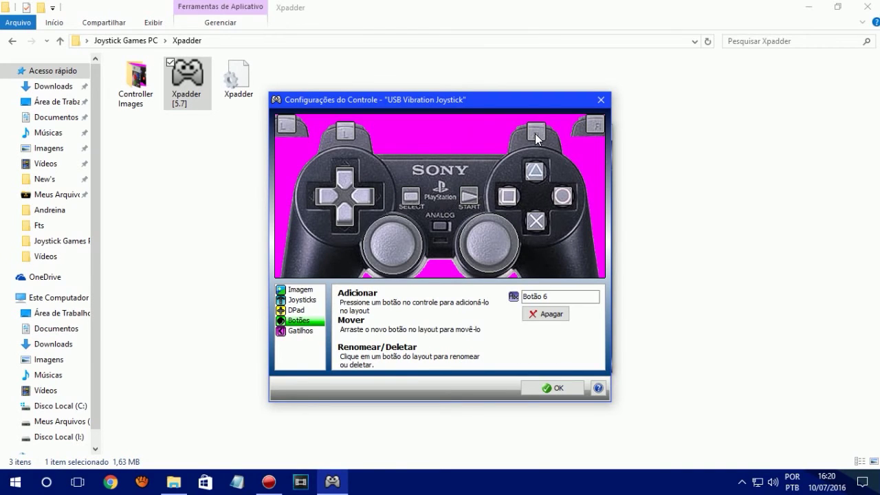
left_click(554, 387)
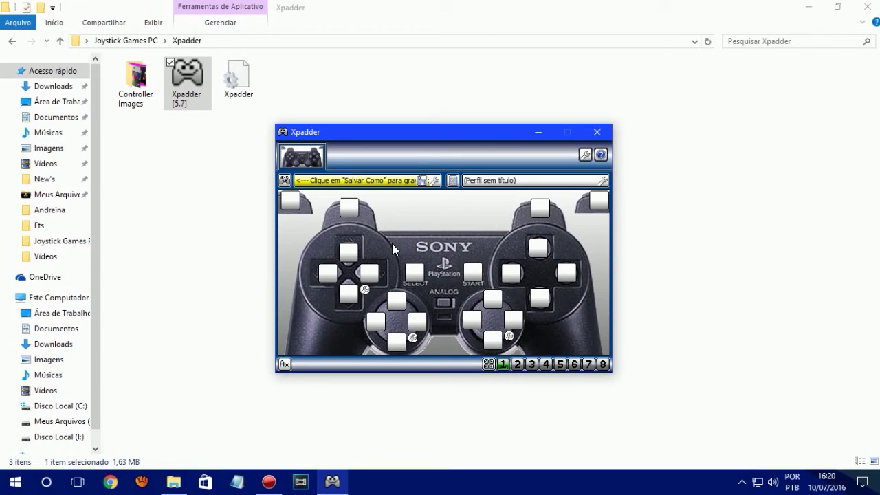
- Assign W, A, D and S to the left analog stick's up, left, right and down directions, and Esc to the START button
left_click(397, 298)
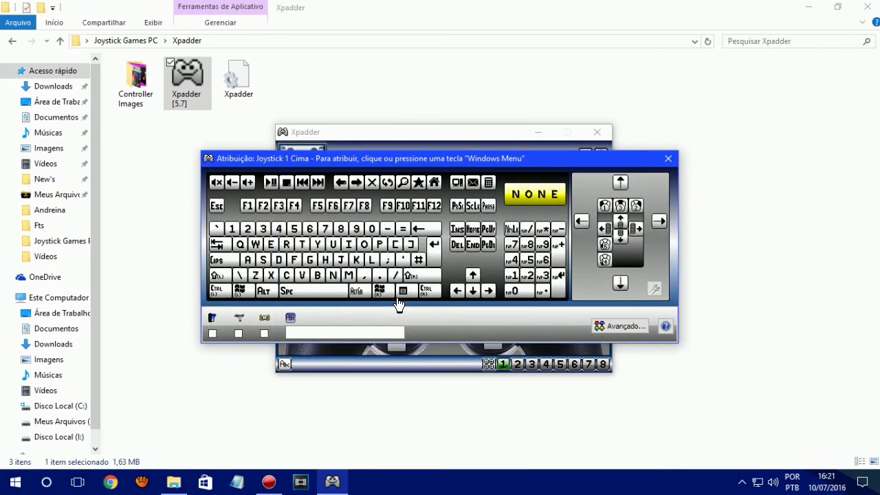
key("w")
left_click(383, 324)
key("a")
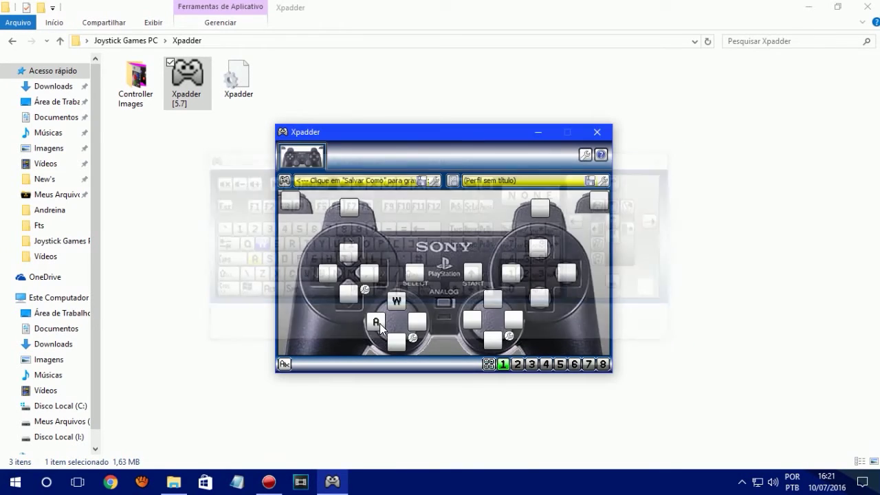
left_click(417, 320)
key("d")
left_click(396, 341)
key("s")
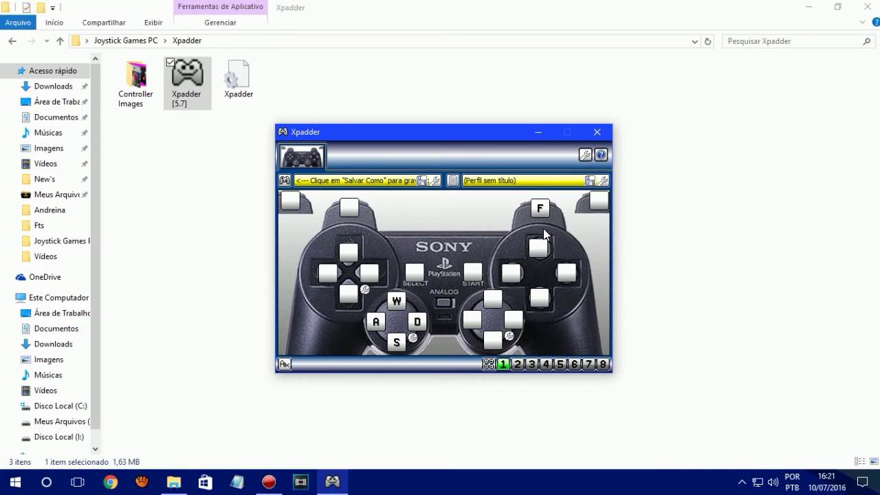
left_click(472, 273)
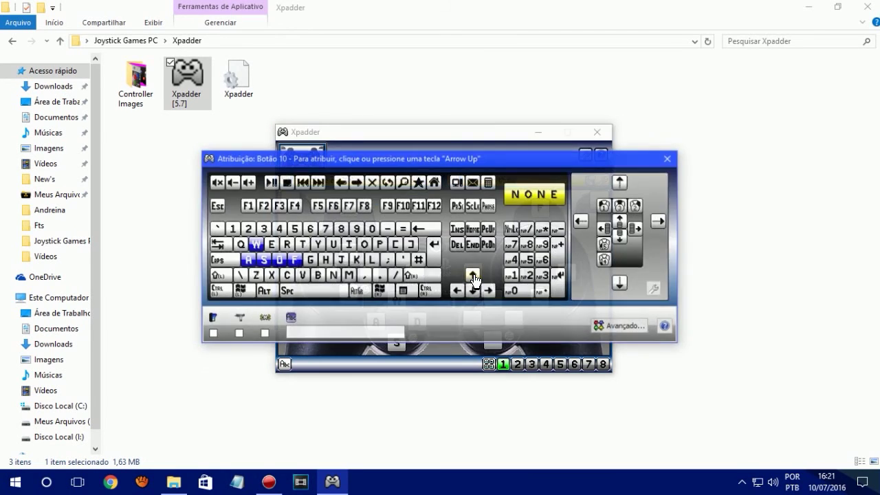
key("Escape")
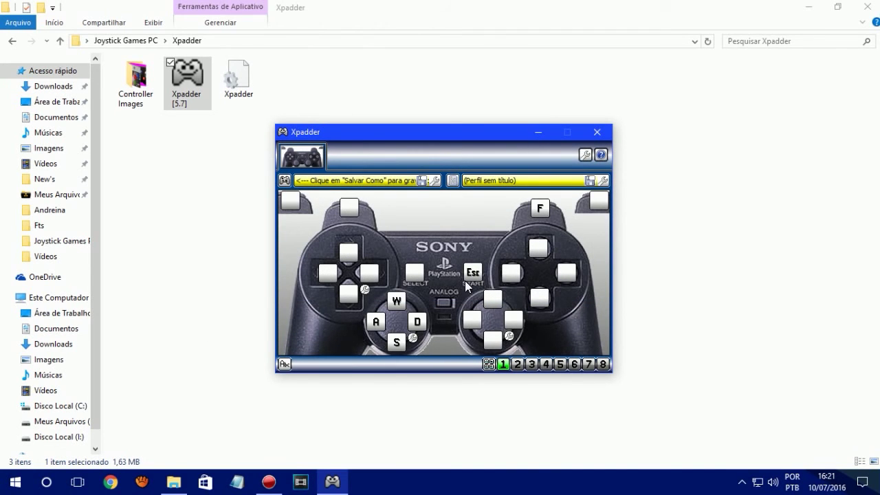
- Open the save dialog for the untitled profile and leave it without saving
left_click(585, 182)
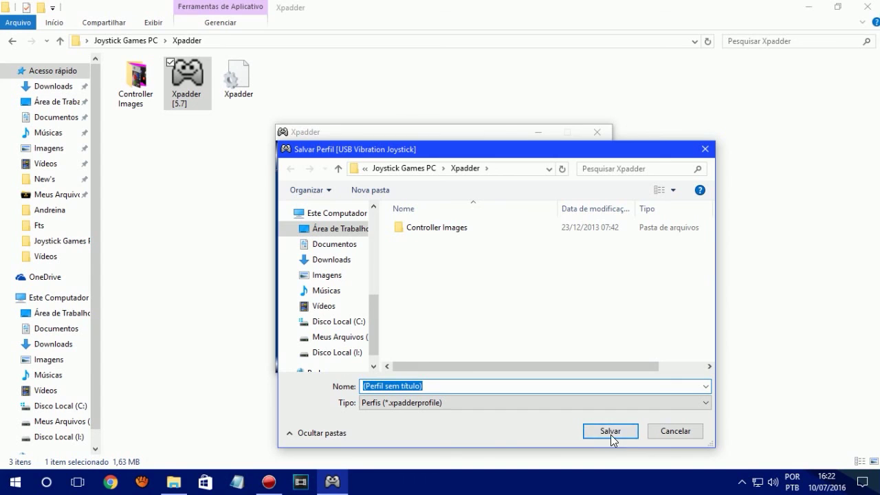
left_click(676, 431)
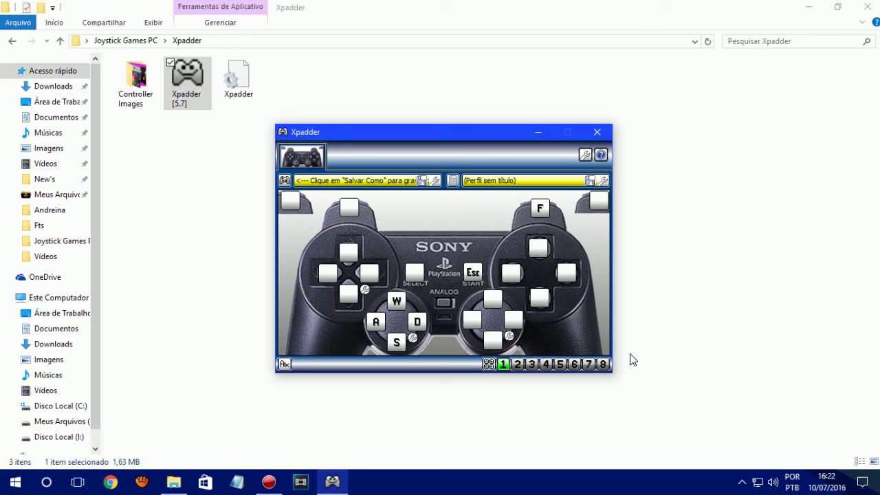
- Close the Xpadder window, leaving it running in the notification area, and close the Xpadder folder window
left_click(598, 132)
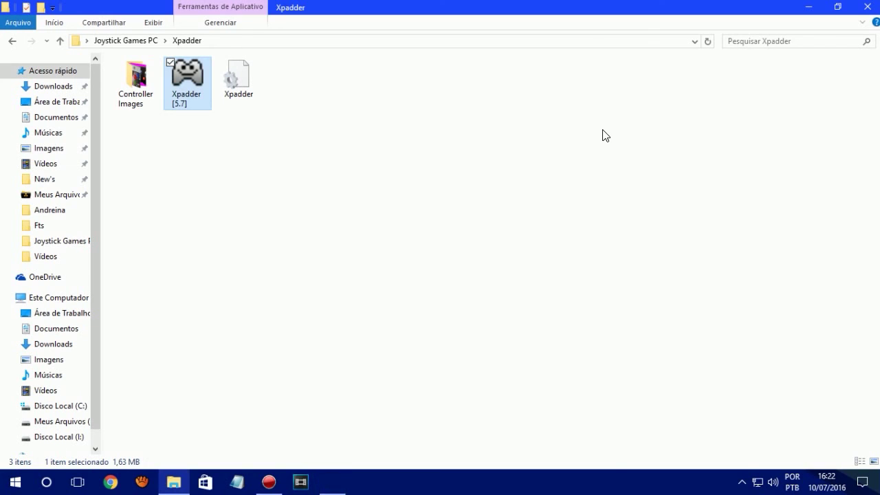
left_click(742, 482)
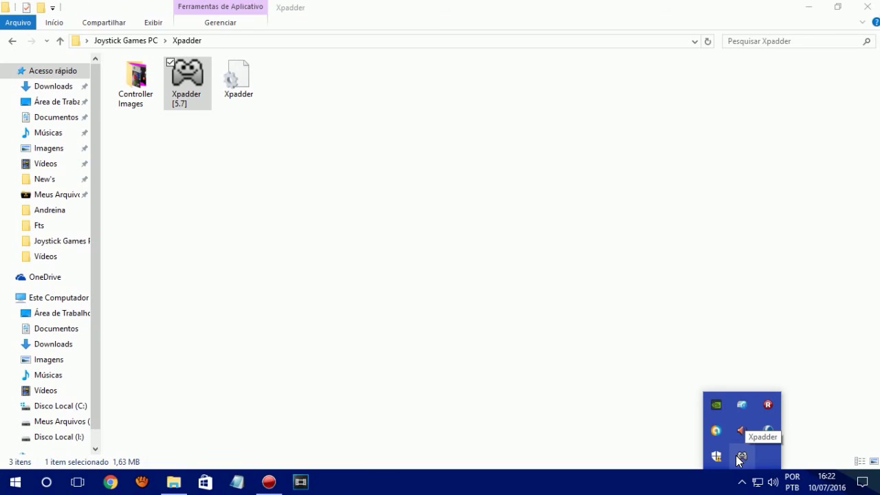
left_click(603, 304)
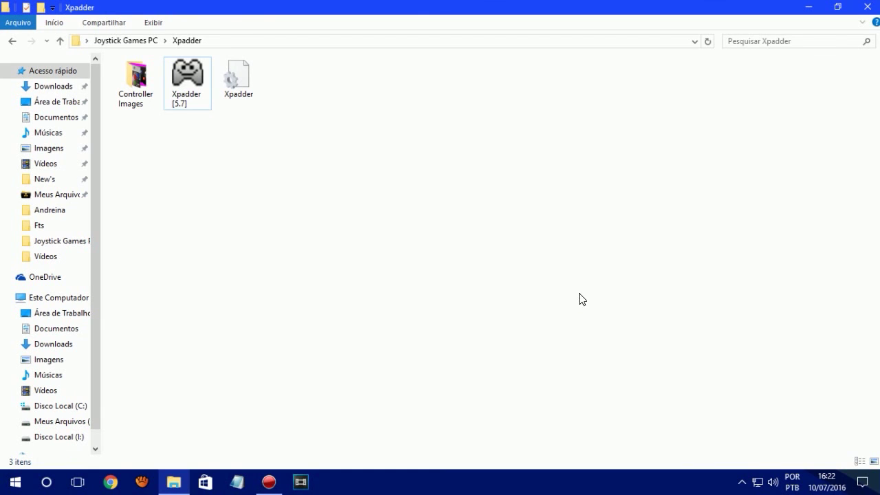
left_click(857, 6)
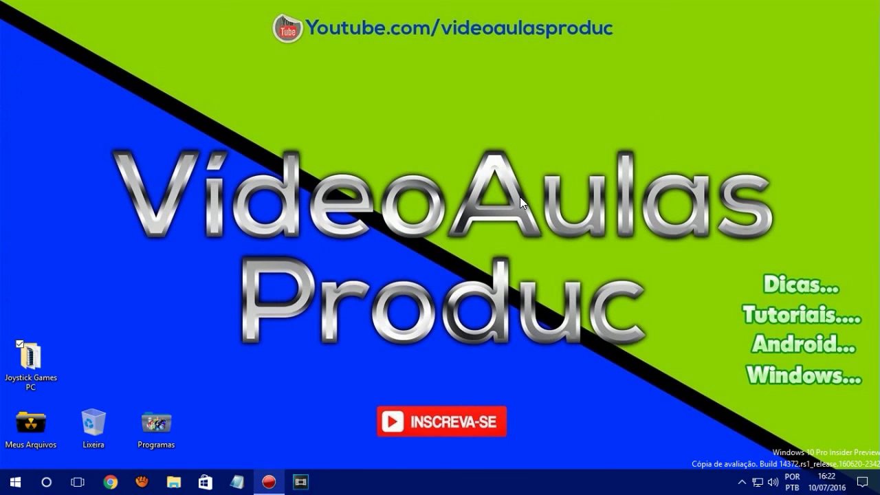